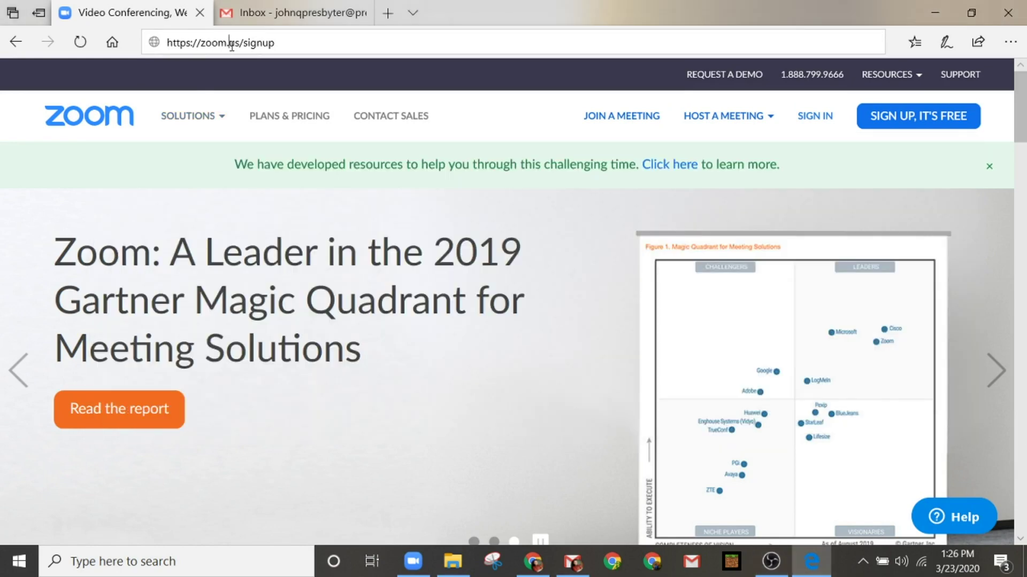
Step: Load the Zoom free sign-up page at zoom.us/signup
left_click(229, 43)
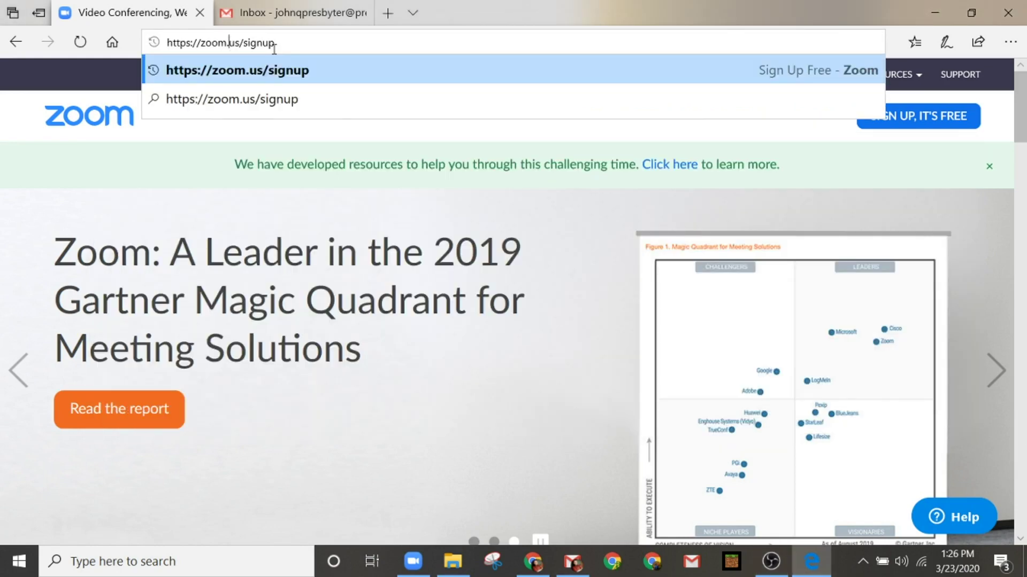
left_click(274, 47)
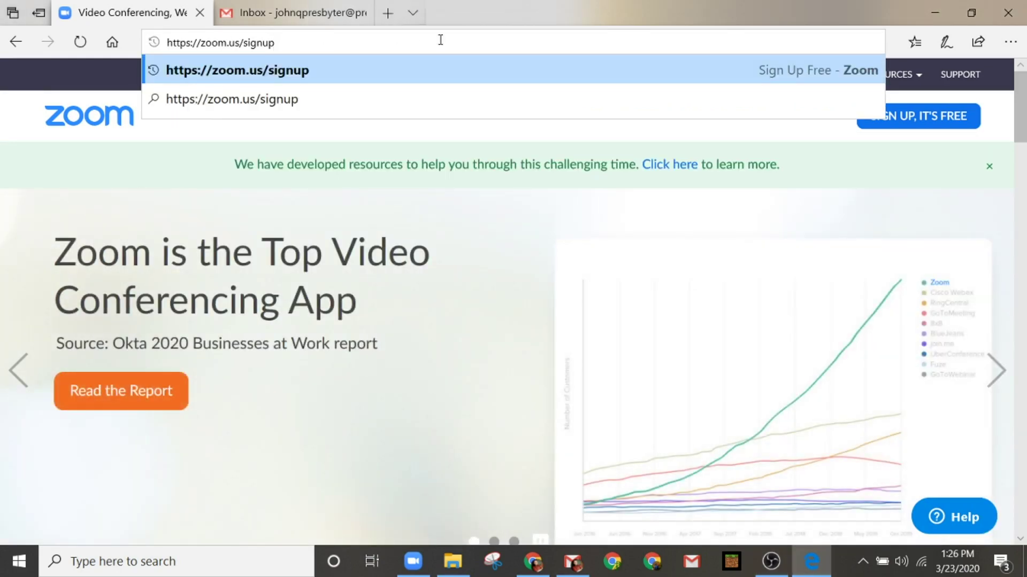
key("Return")
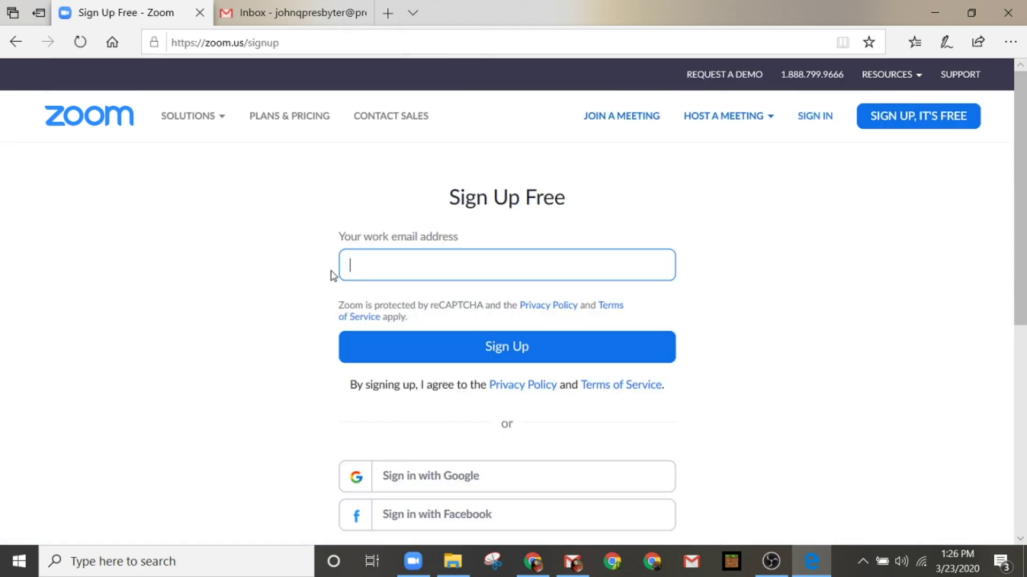
Step: Sign up with the work email address, then move to the Gmail inbox to await confirmation
scroll(345, 416, "down", 1)
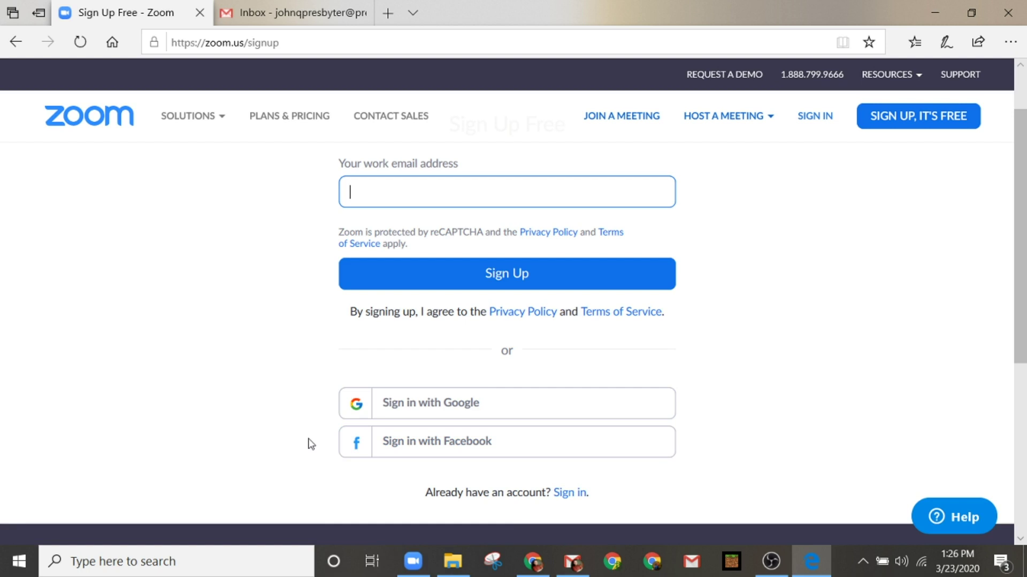
scroll(311, 444, "up", 2)
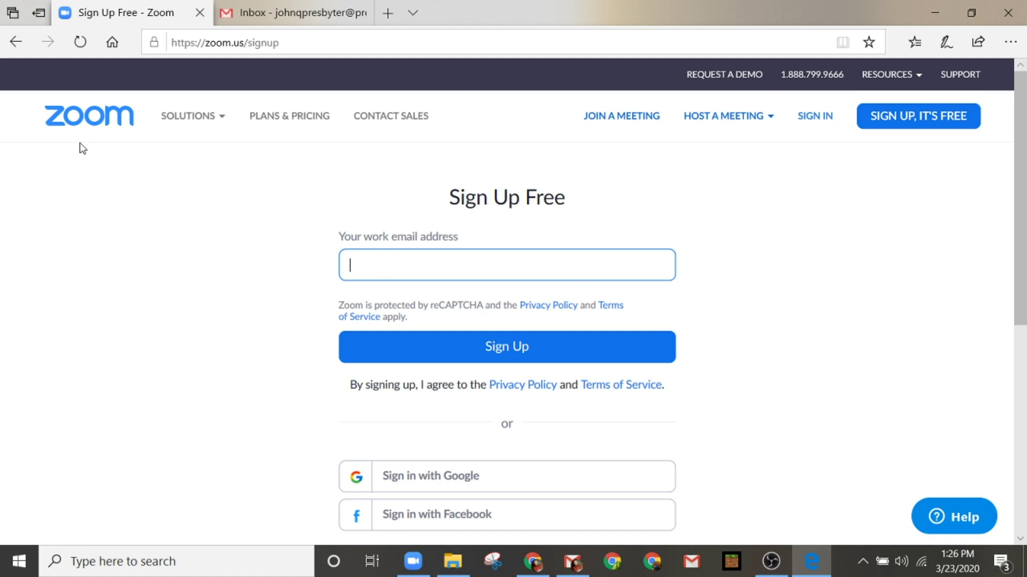
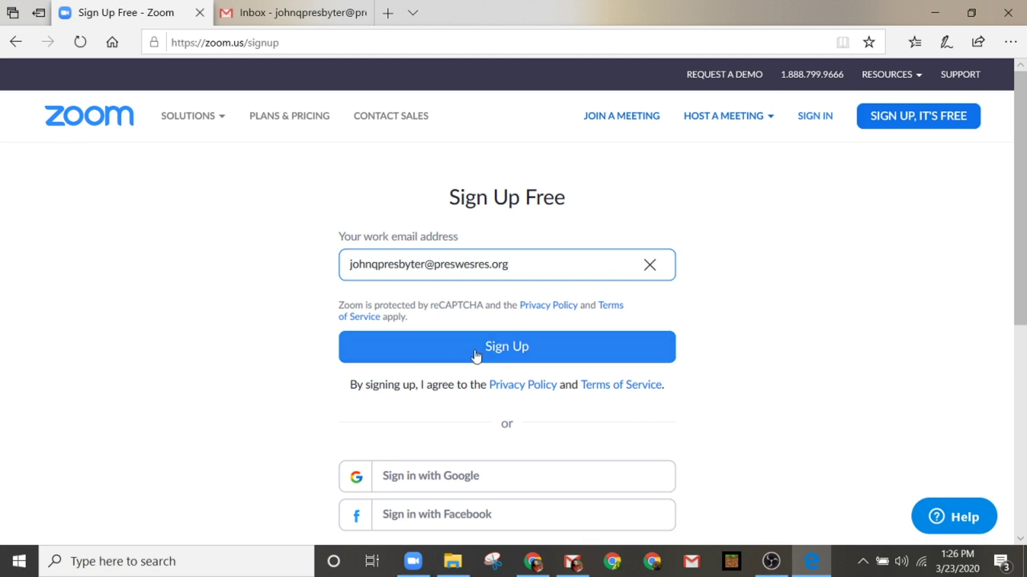
left_click(501, 355)
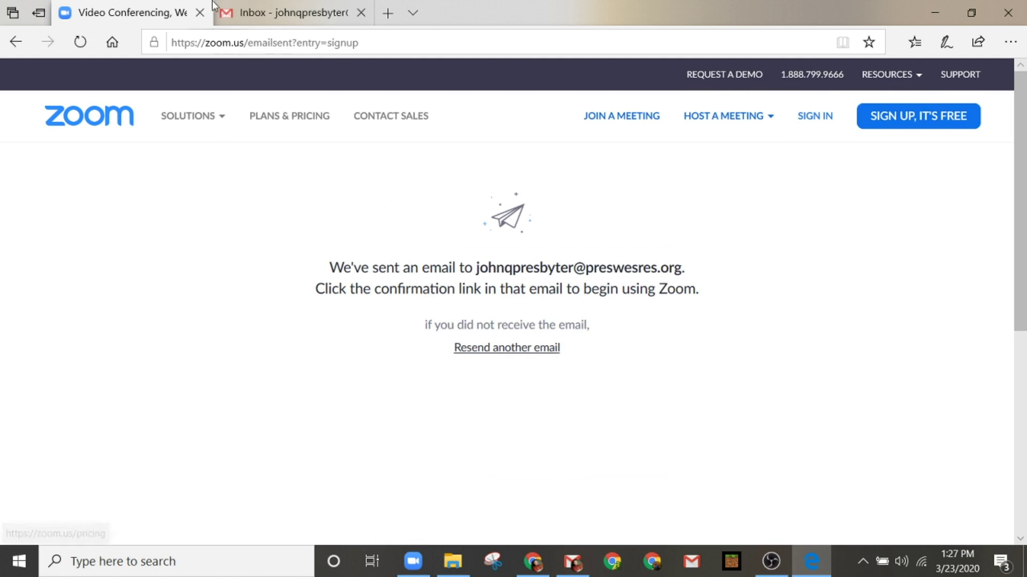
left_click(294, 12)
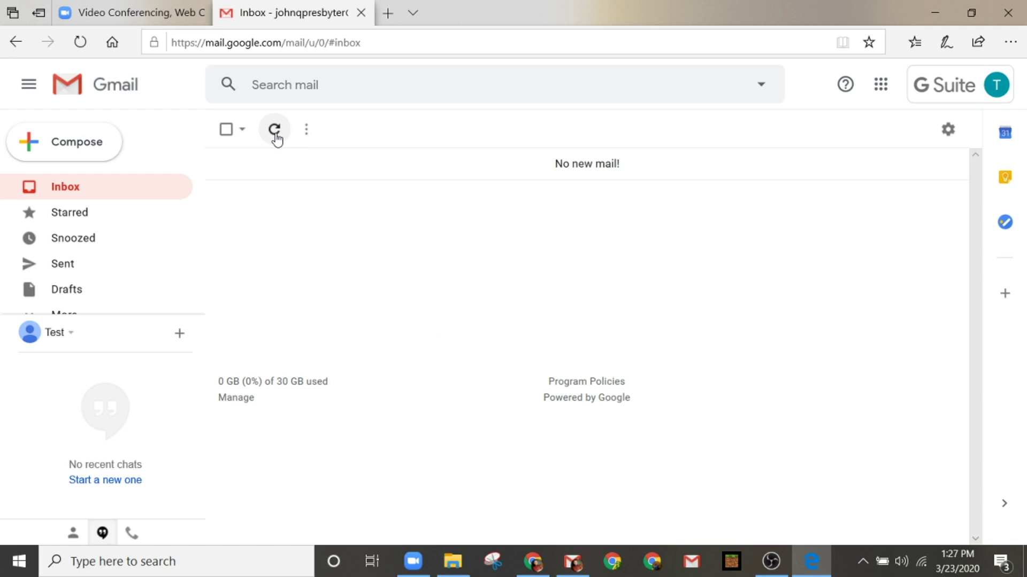
Step: Open the 'Please activate your Zoom account' email and follow its Activate Account link
key("alt+Left")
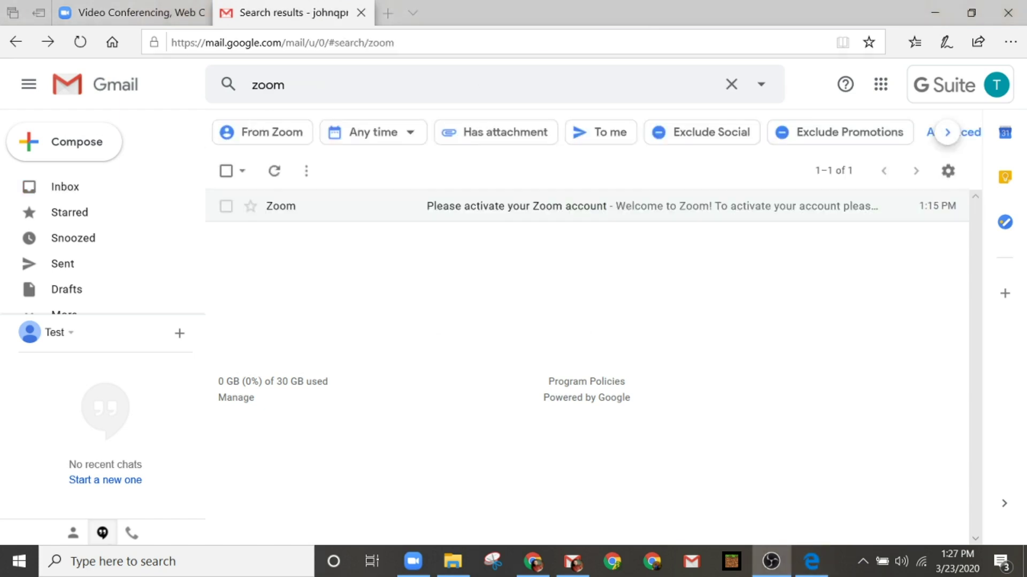
left_click(495, 212)
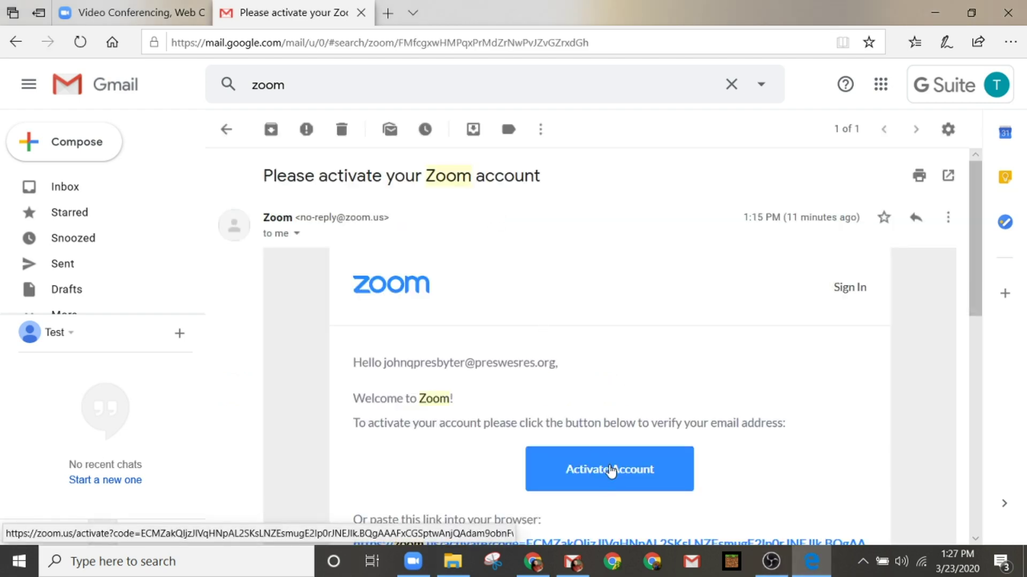
left_click(612, 472)
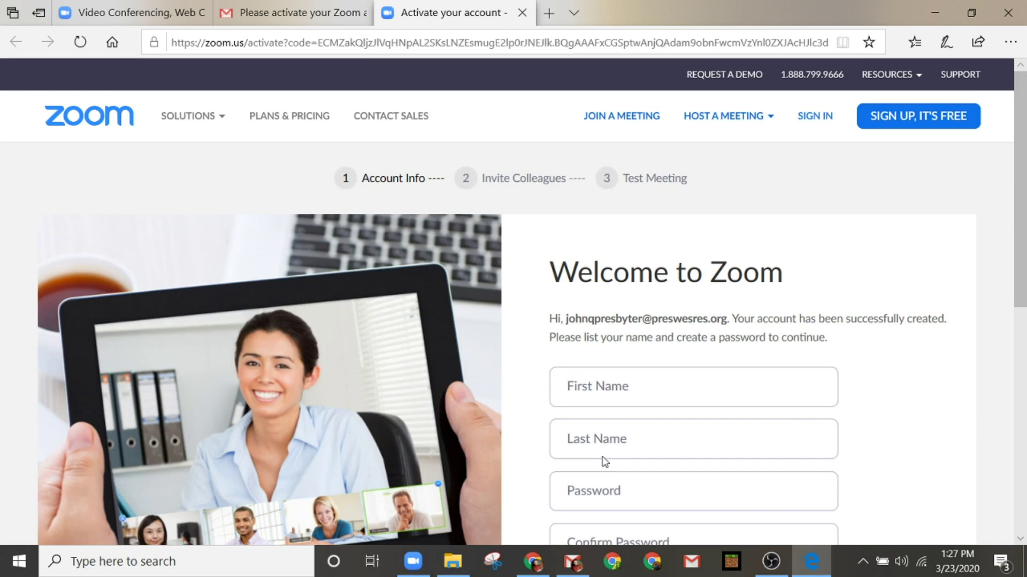
Step: Enter the account holder's first and last name on the account-info form
scroll(548, 385, "down", 3)
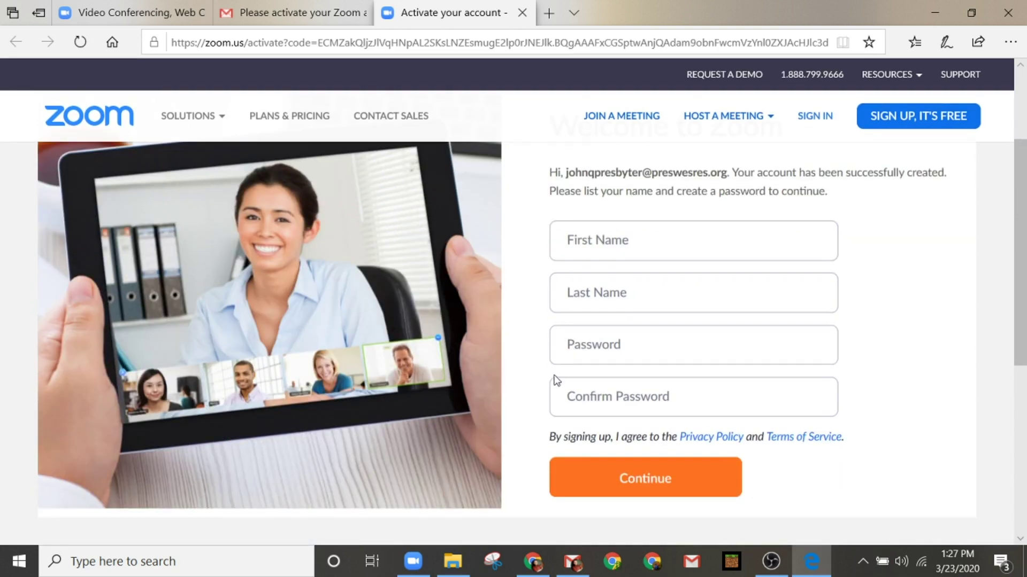
left_click(632, 233)
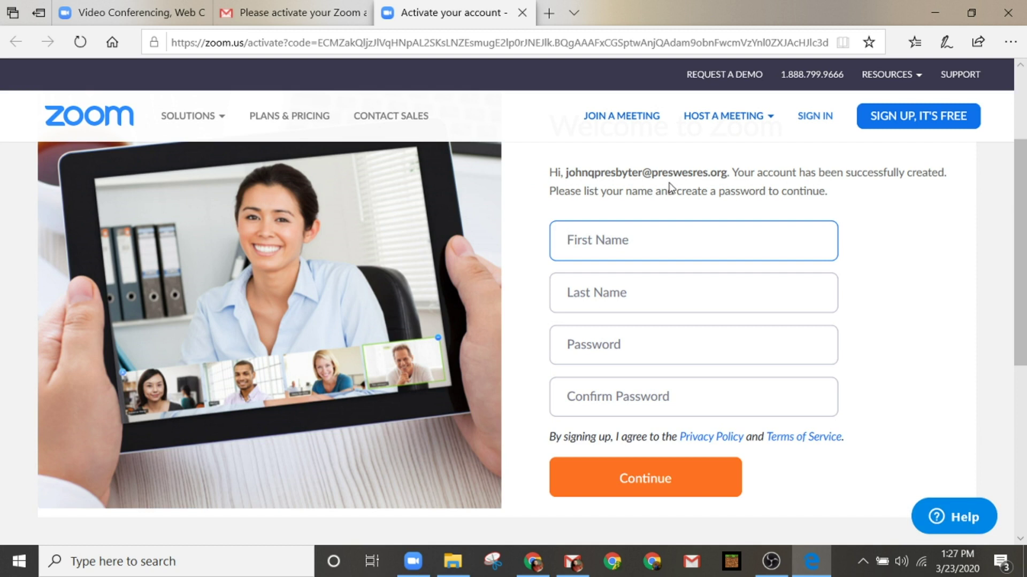
type("JOhn")
key("BackSpace")
key("BackSpace")
key("BackSpace")
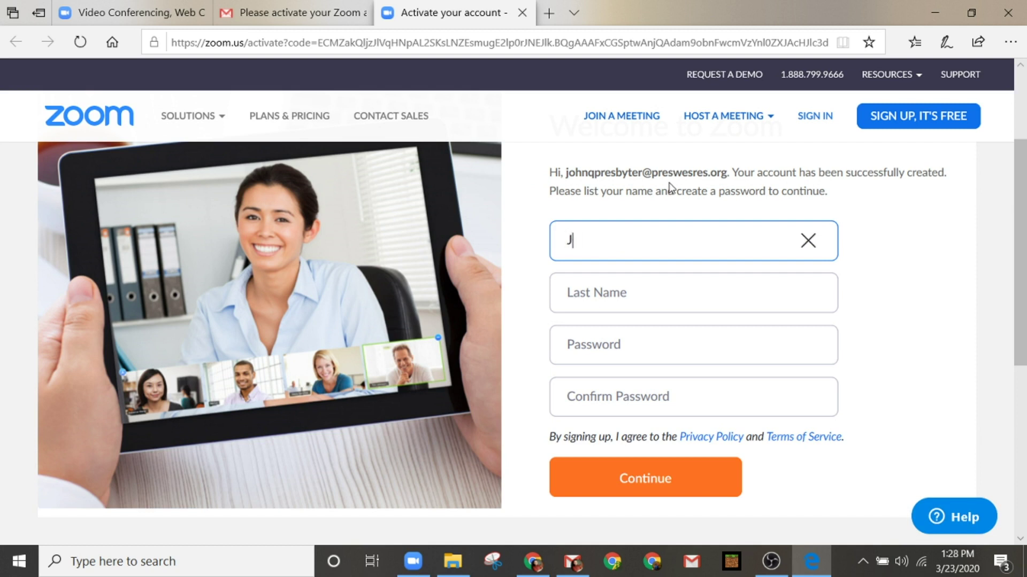
key("Tab")
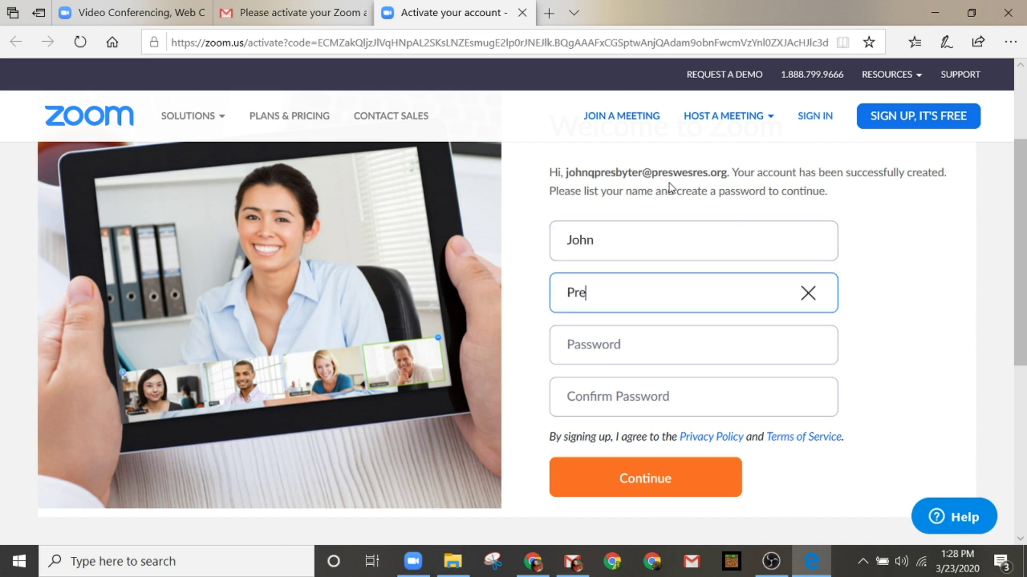
Step: Enter a password that meets every rule and a matching confirmation
key("Tab")
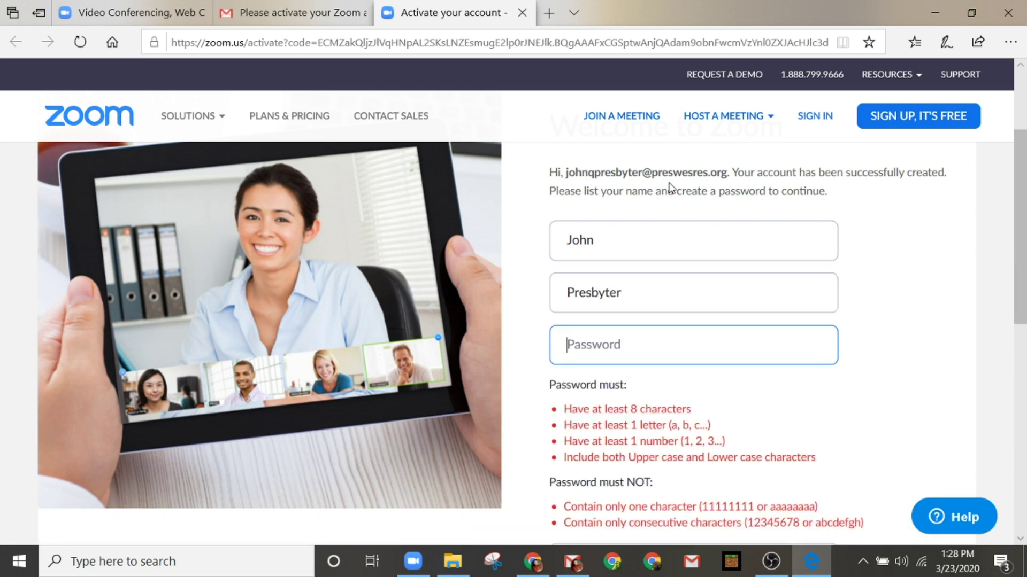
type("•••••••••••••")
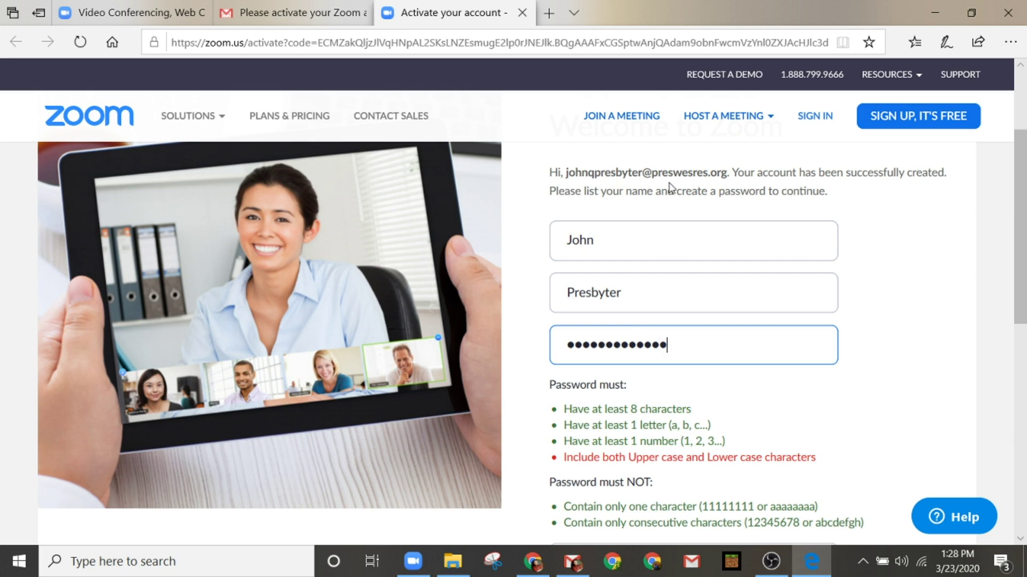
key("Tab")
type("••")
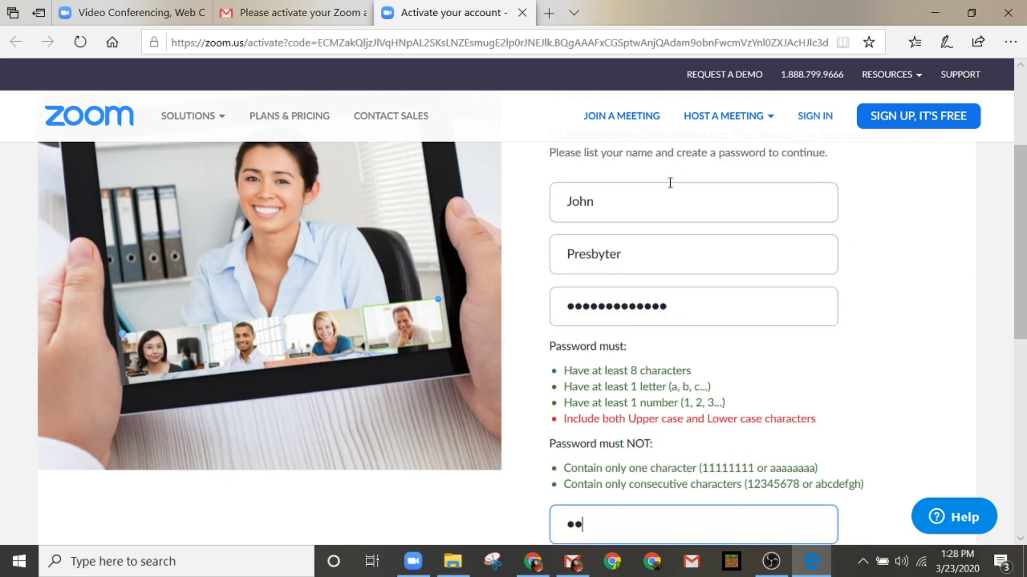
type("•••")
key("ctrl+a")
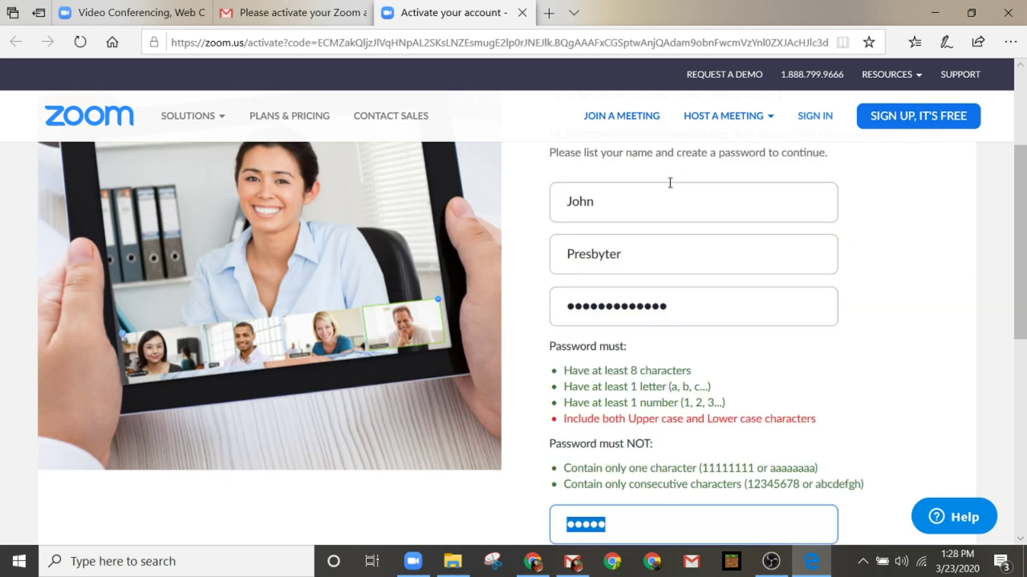
key("BackSpace")
key("shift+Tab")
key("BackSpace")
type("••••••••")
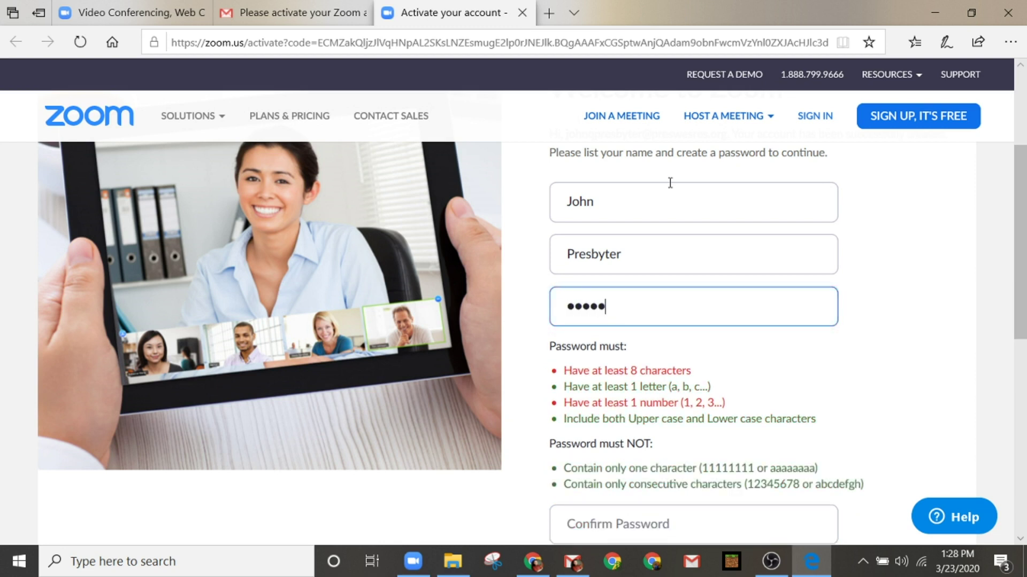
type("•••••")
key("Tab")
type("••••••")
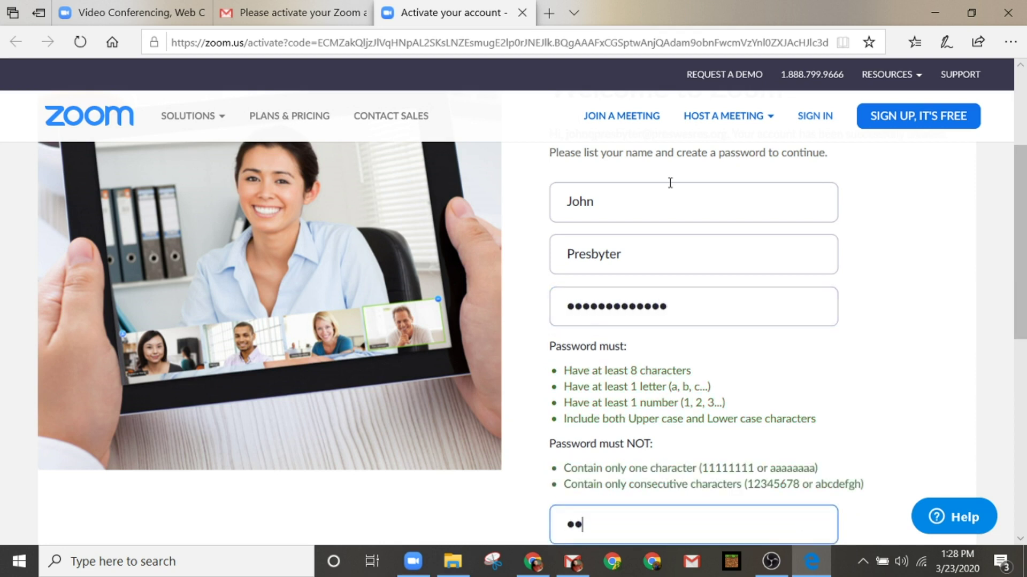
type("••••••••")
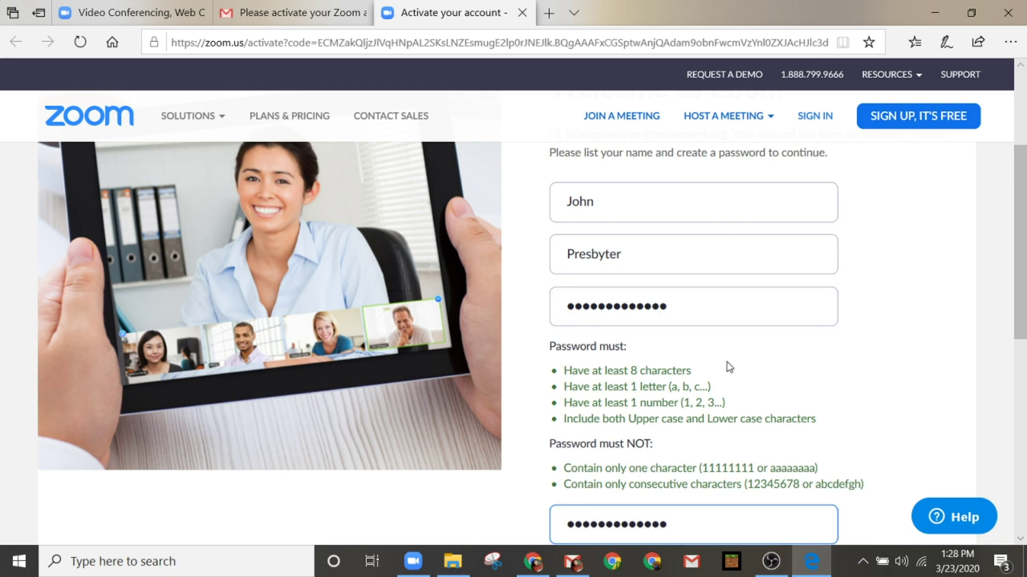
Step: Submit the completed account-info form
scroll(763, 383, "down", 3)
scroll(649, 447, "up", 3)
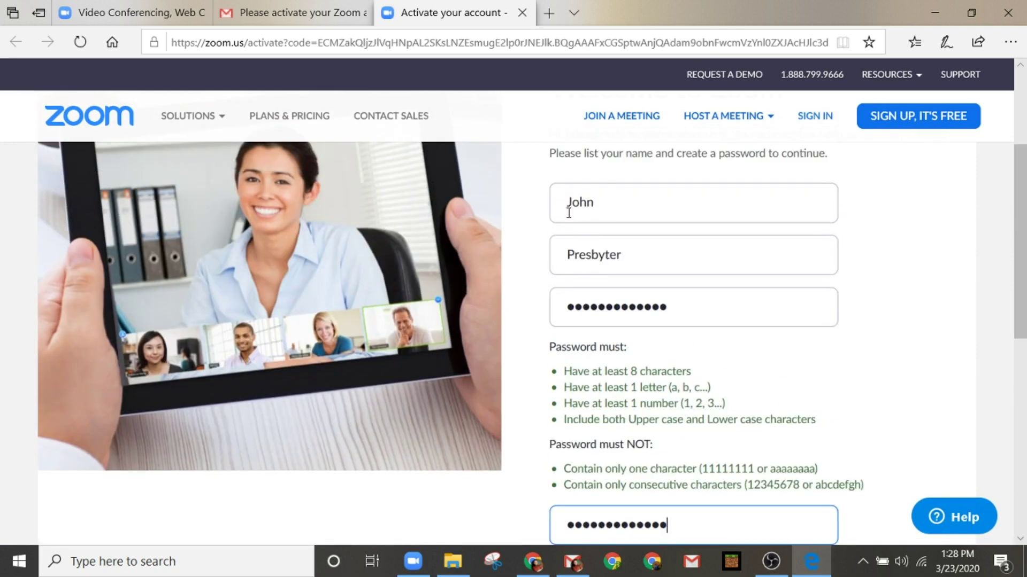
scroll(592, 359, "down", 4)
scroll(591, 359, "up", 1)
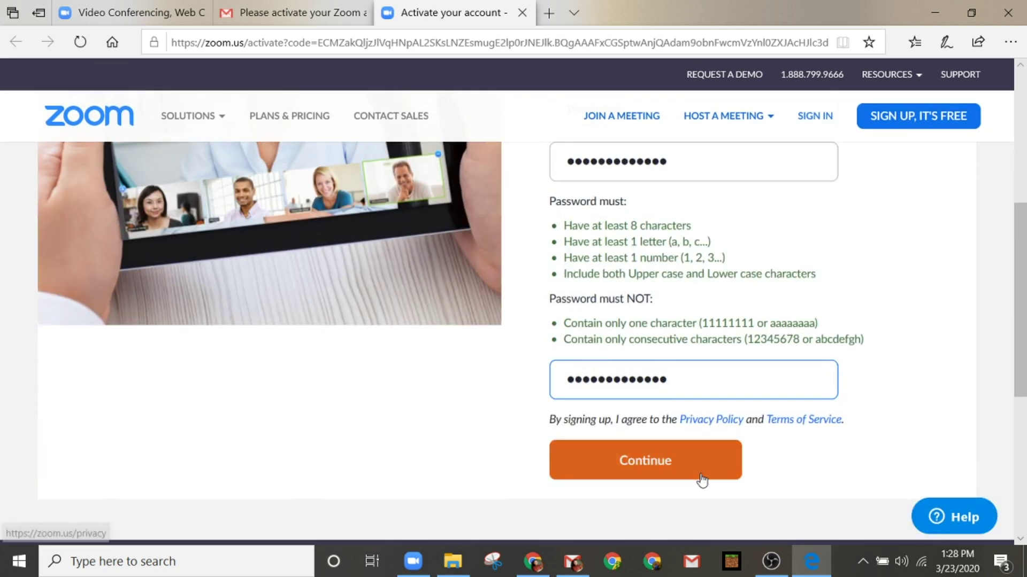
left_click(652, 468)
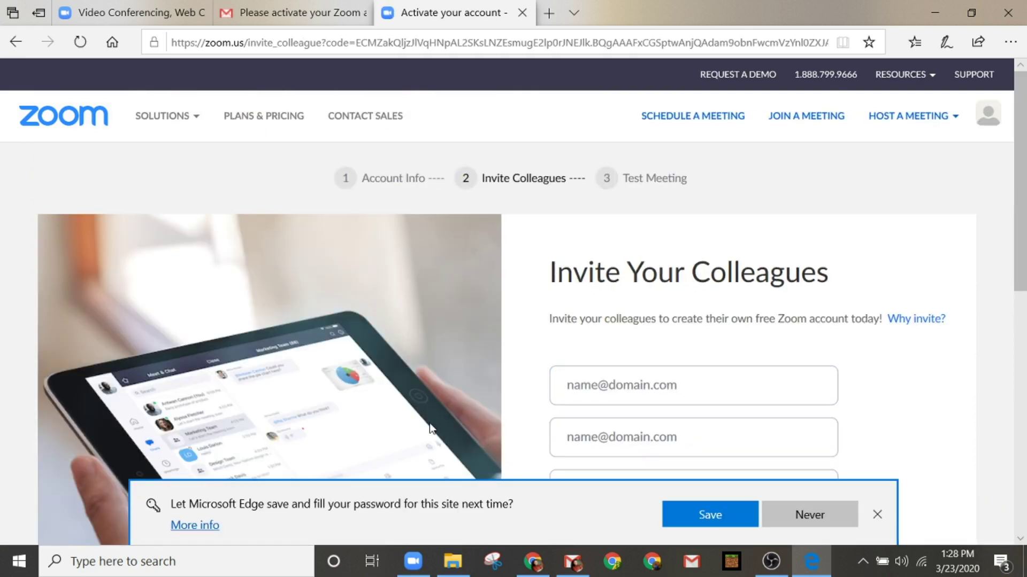
Step: Dismiss the browser's offer to save the password
scroll(520, 384, "down", 1)
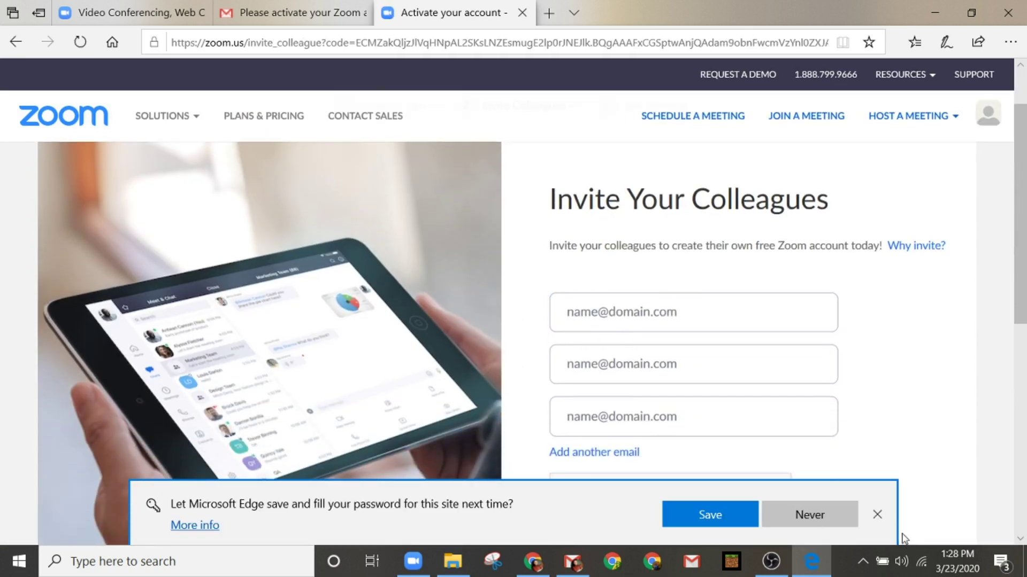
left_click(872, 517)
scroll(573, 348, "down", 1)
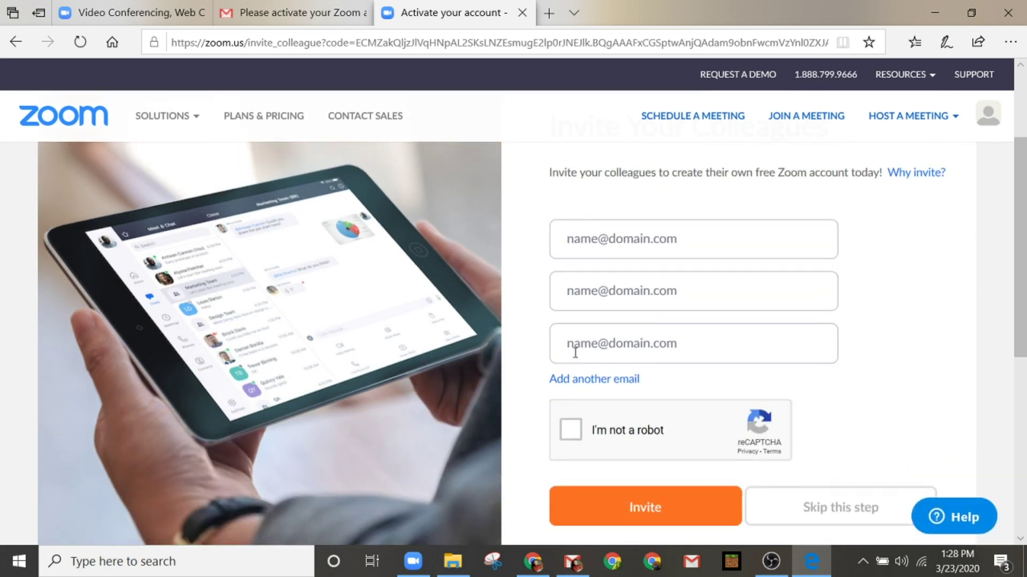
scroll(518, 347, "up", 2)
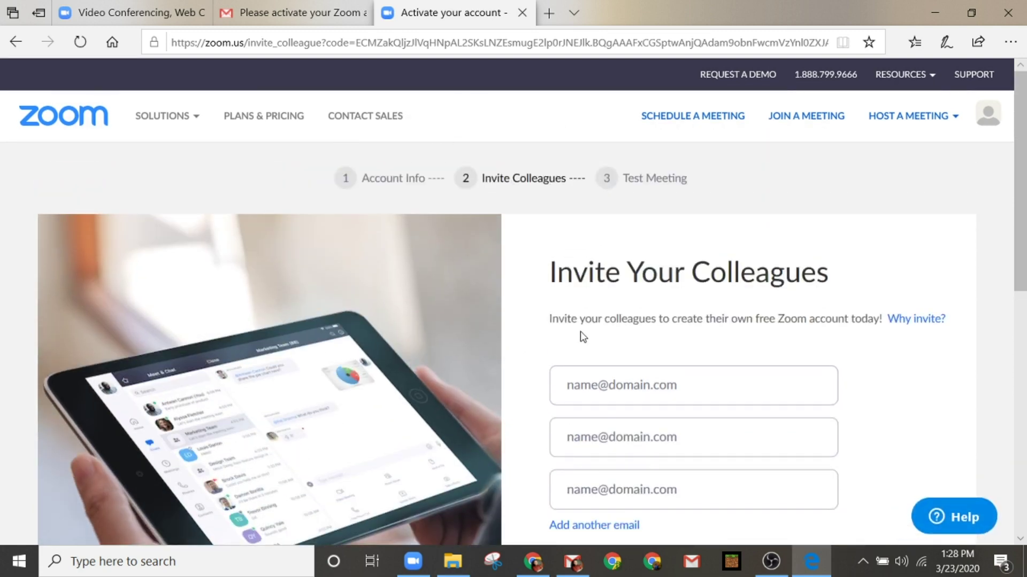
Step: Pass the 'I'm not a robot' check and skip inviting colleagues
scroll(583, 335, "down", 2)
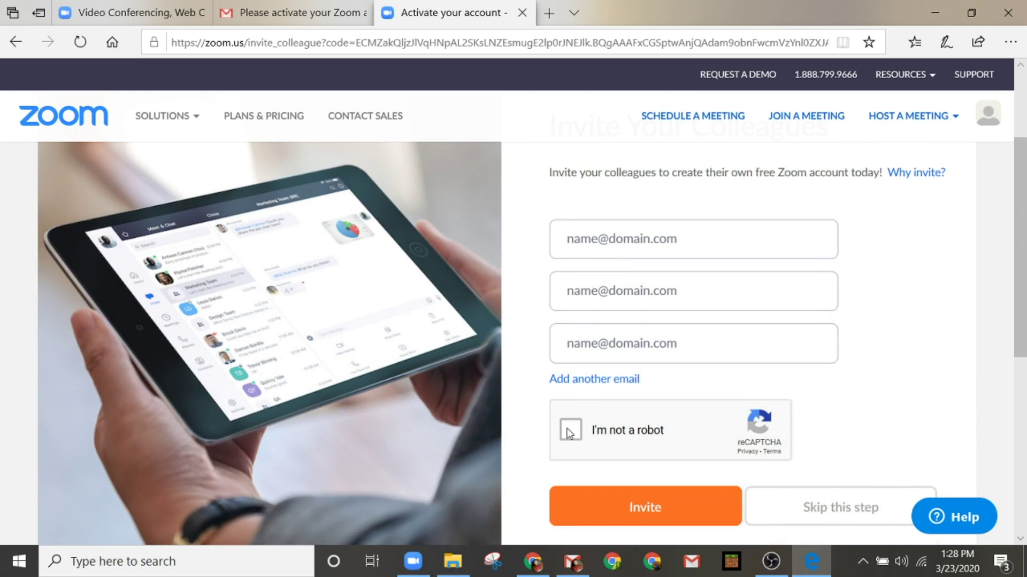
scroll(569, 433, "down", 1)
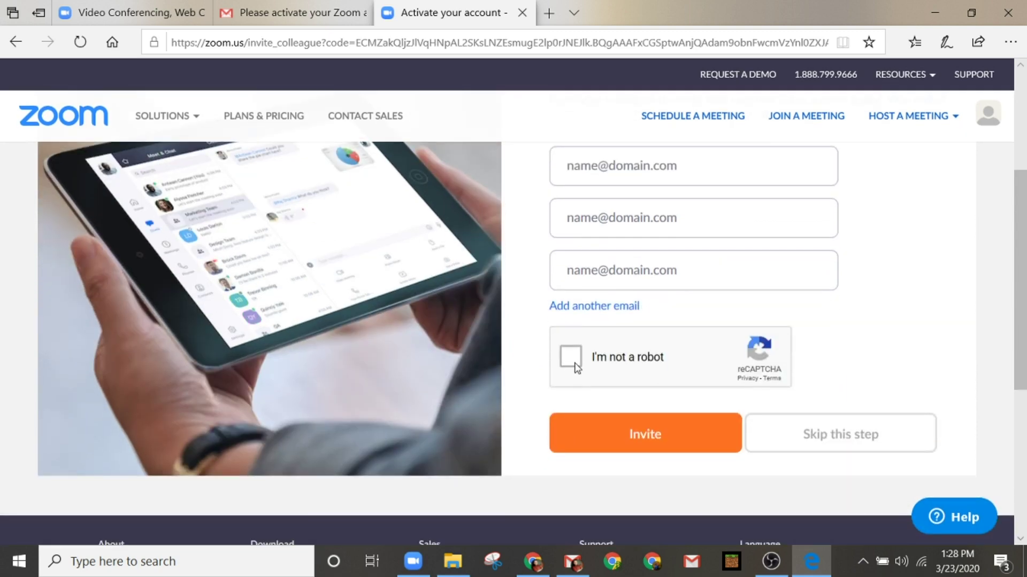
left_click(574, 363)
scroll(634, 377, "down", 1)
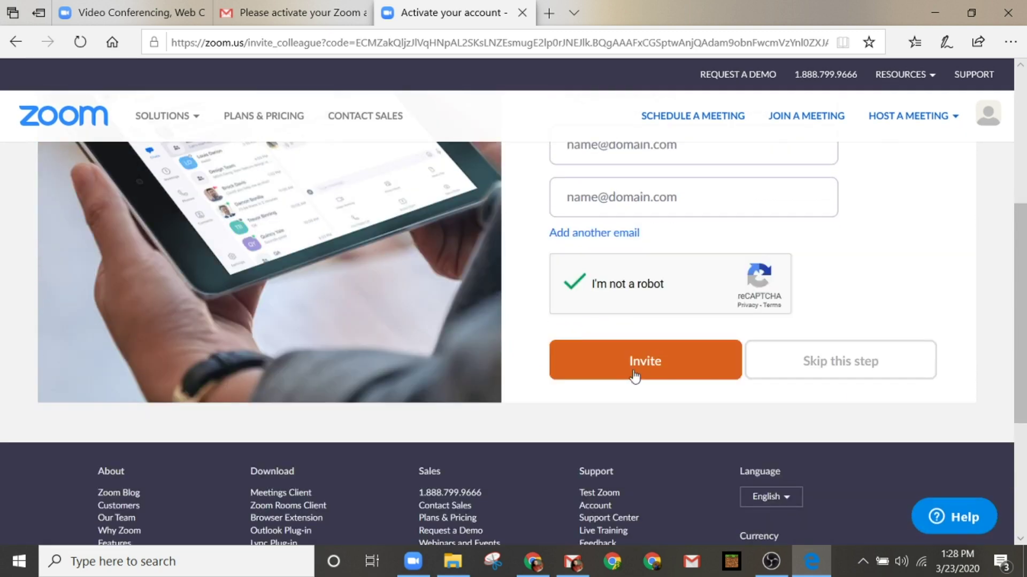
left_click(833, 367)
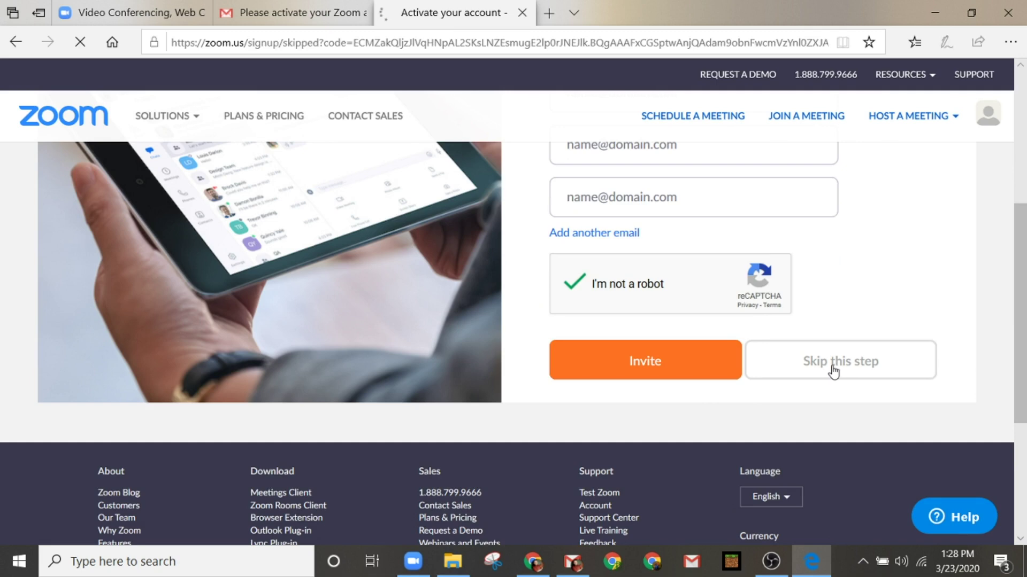
Step: Review the personal meeting URL on the test-meeting page, then go to the account Profile
scroll(640, 374, "down", 1)
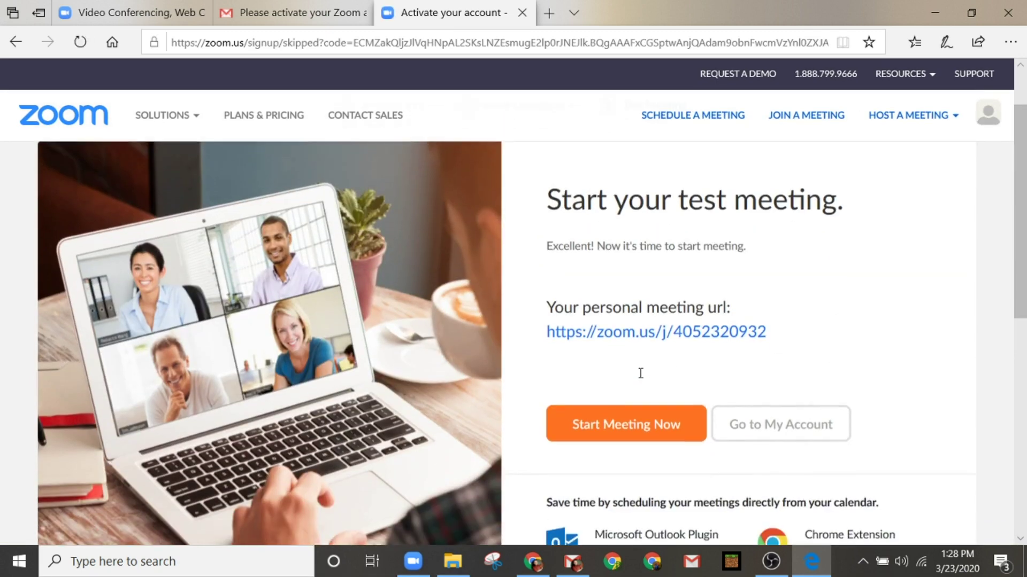
scroll(641, 374, "down", 1)
scroll(642, 377, "up", 1)
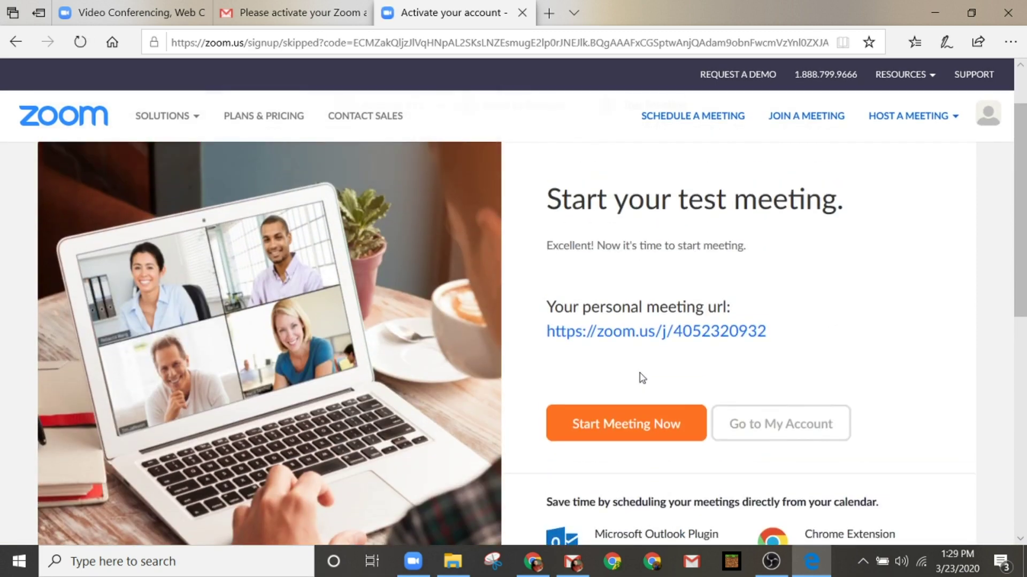
scroll(640, 375, "down", 1)
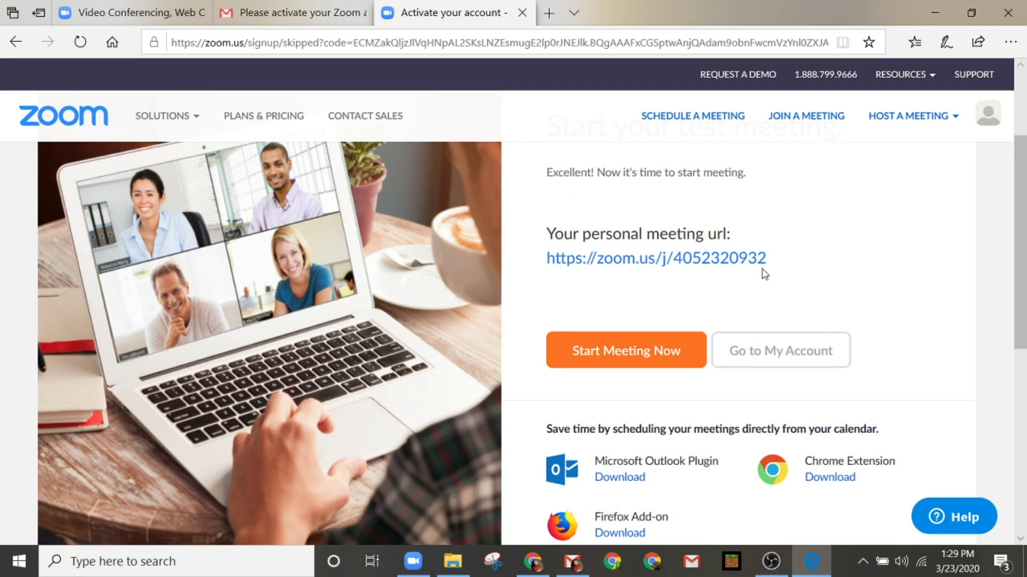
scroll(749, 342, "up", 1)
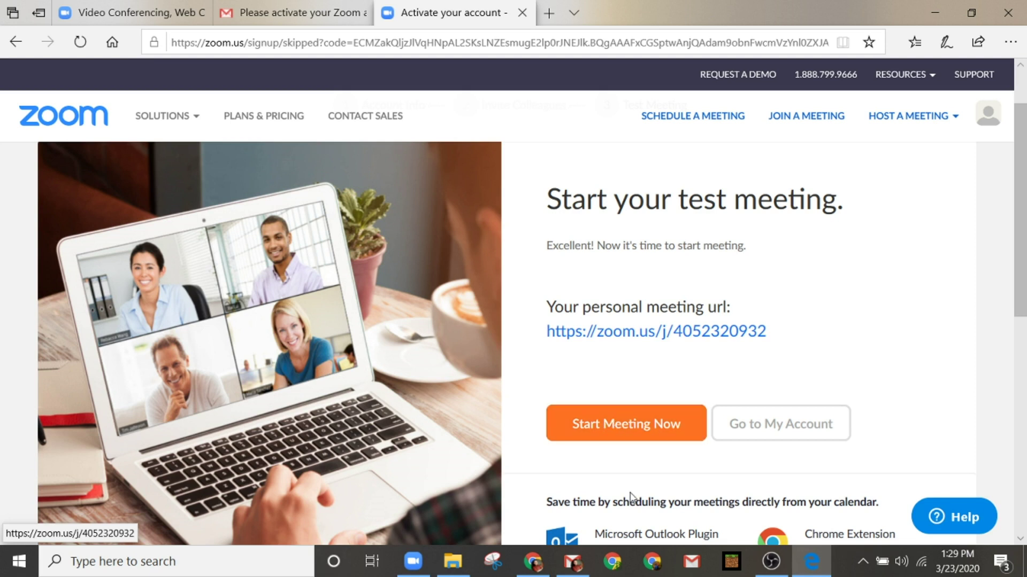
left_click(766, 433)
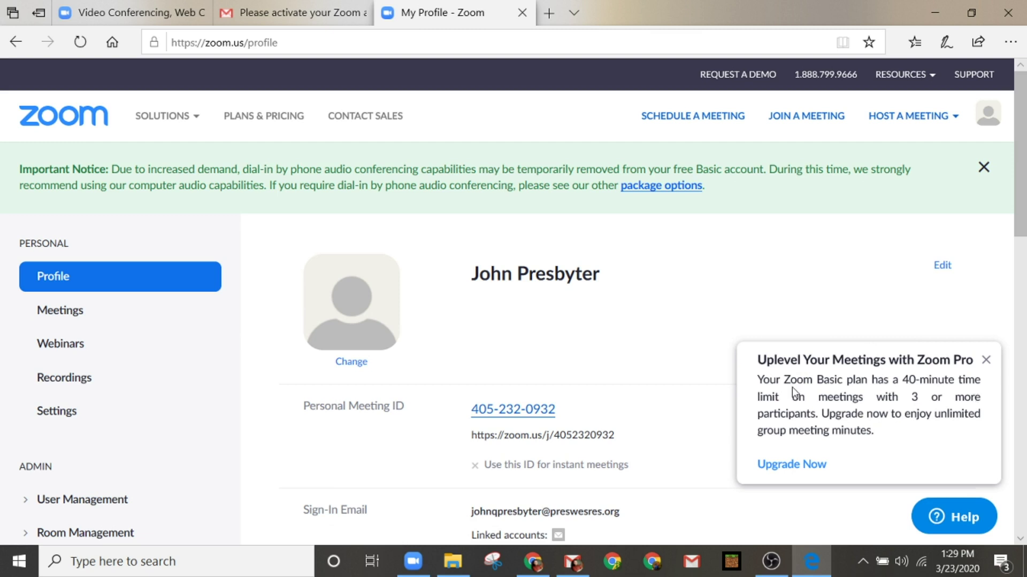
Step: Close the 'Uplevel Your Meetings with Zoom Pro' popup and scroll the profile details
left_click(986, 361)
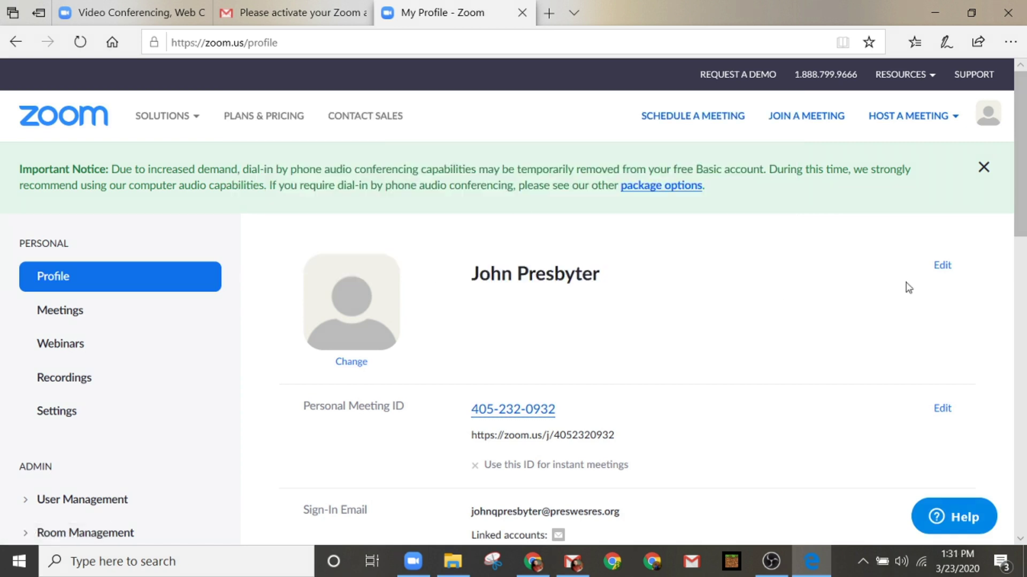
scroll(557, 289, "down", 2)
scroll(557, 296, "down", 1)
Step: Open the Change Picture dialog for the default profile avatar
scroll(543, 287, "up", 1)
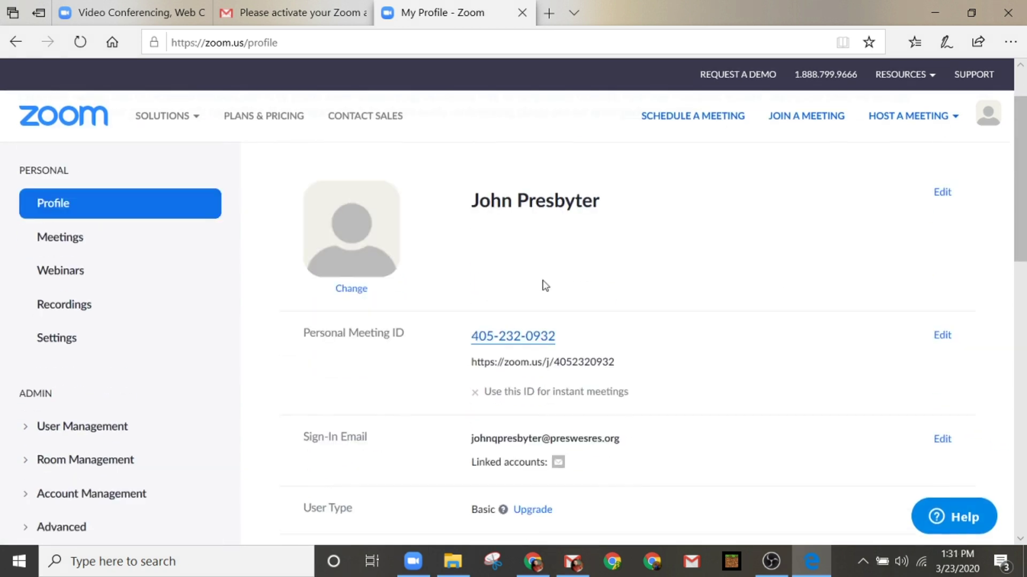
scroll(653, 311, "down", 2)
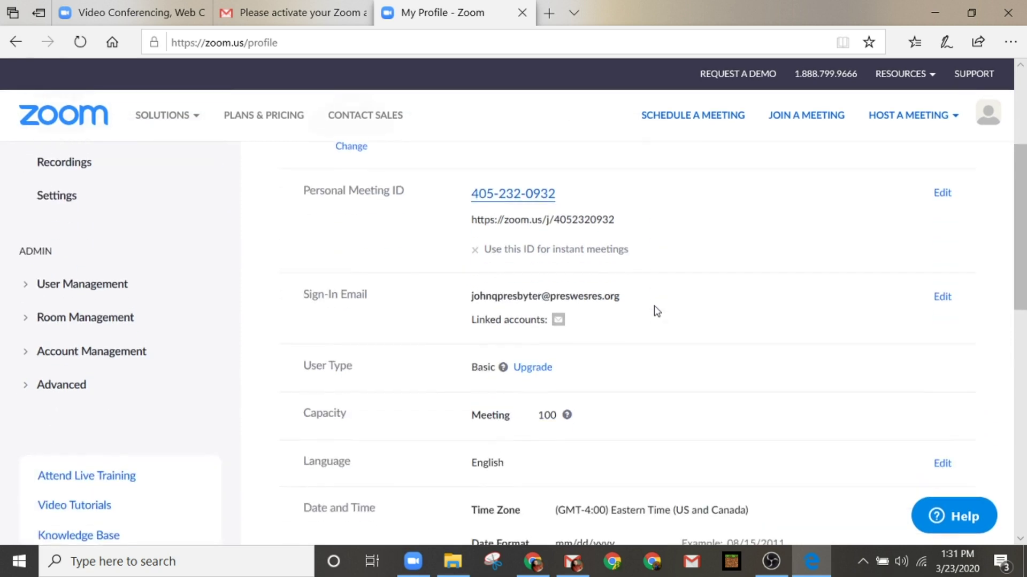
scroll(653, 306, "up", 3)
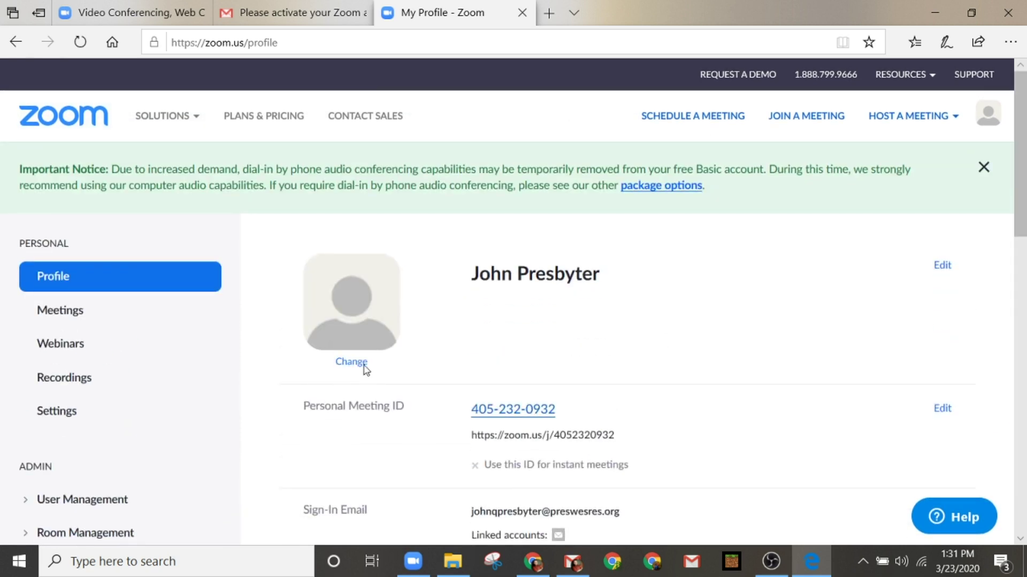
left_click(342, 362)
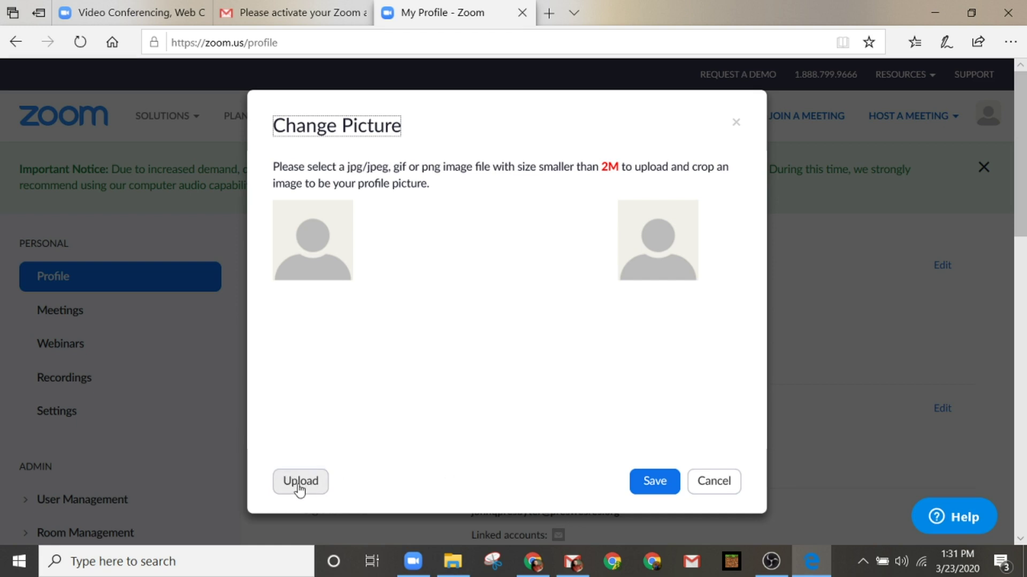
left_click(715, 482)
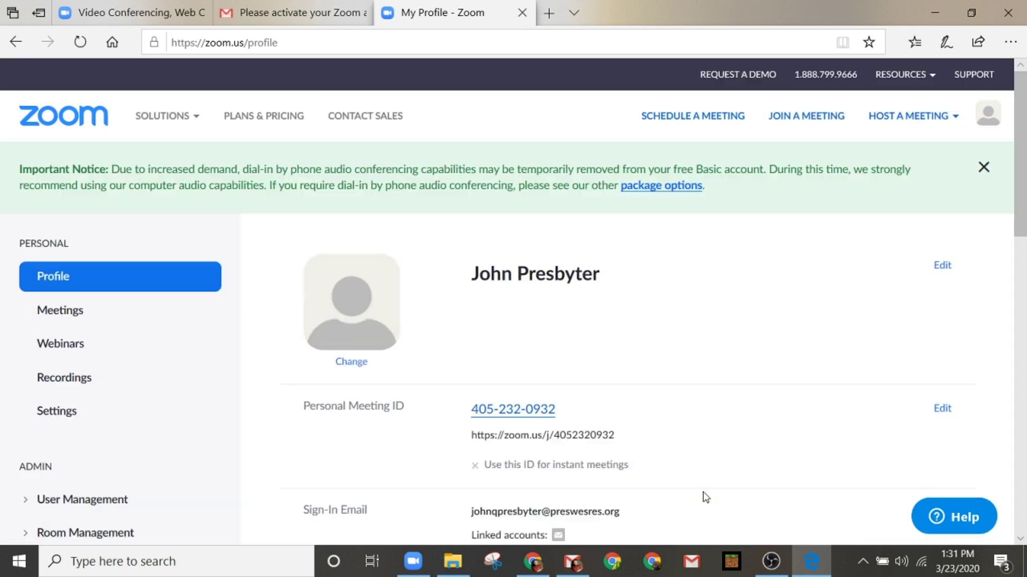
left_click(943, 265)
scroll(588, 321, "down", 1)
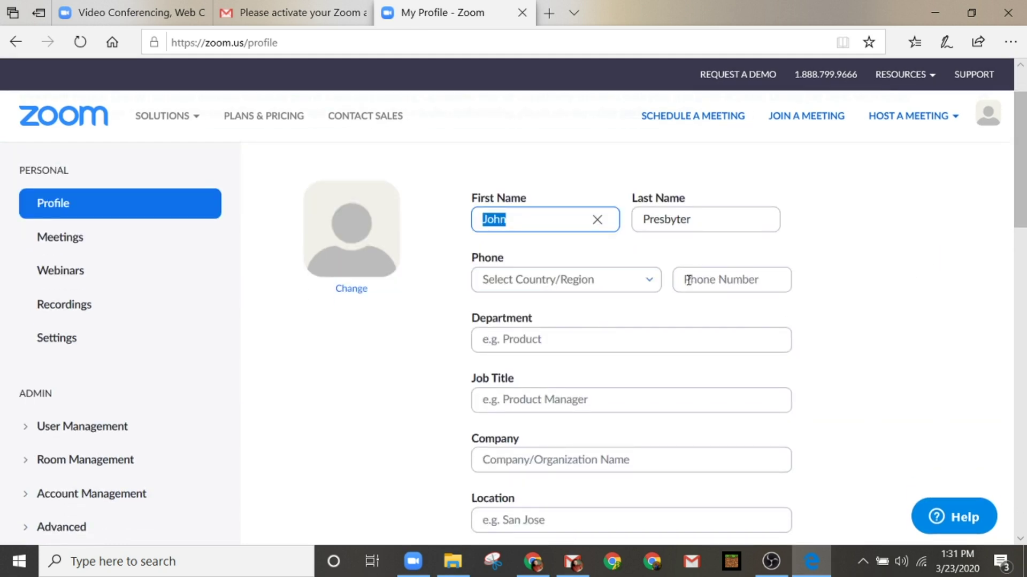
scroll(509, 353, "down", 1)
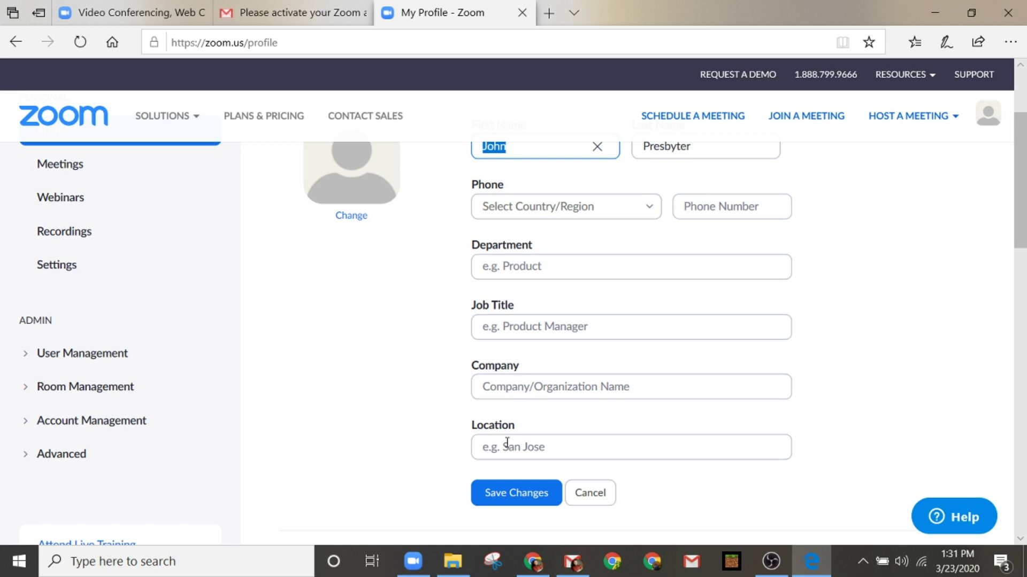
left_click(591, 500)
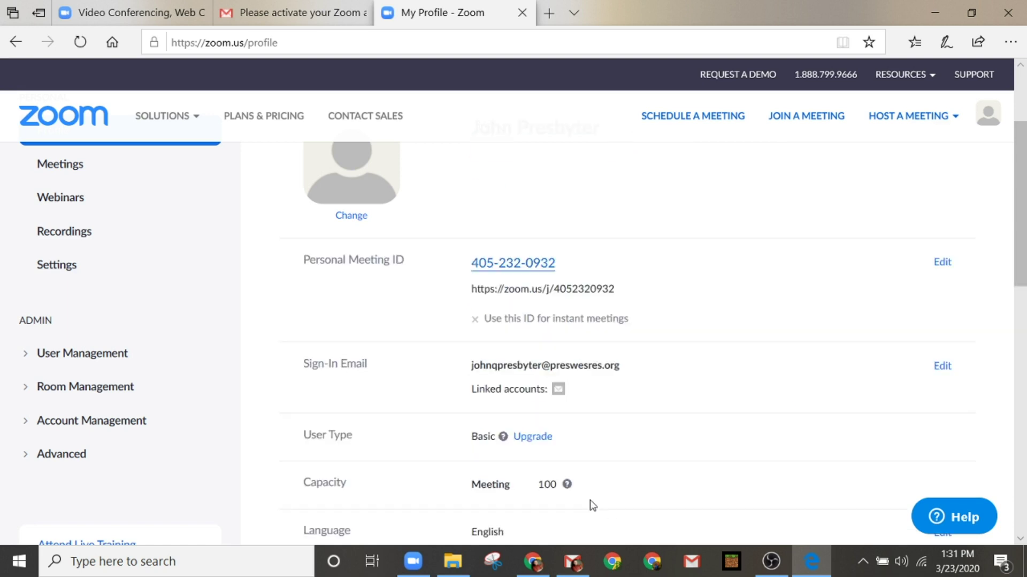
scroll(401, 361, "down", 1)
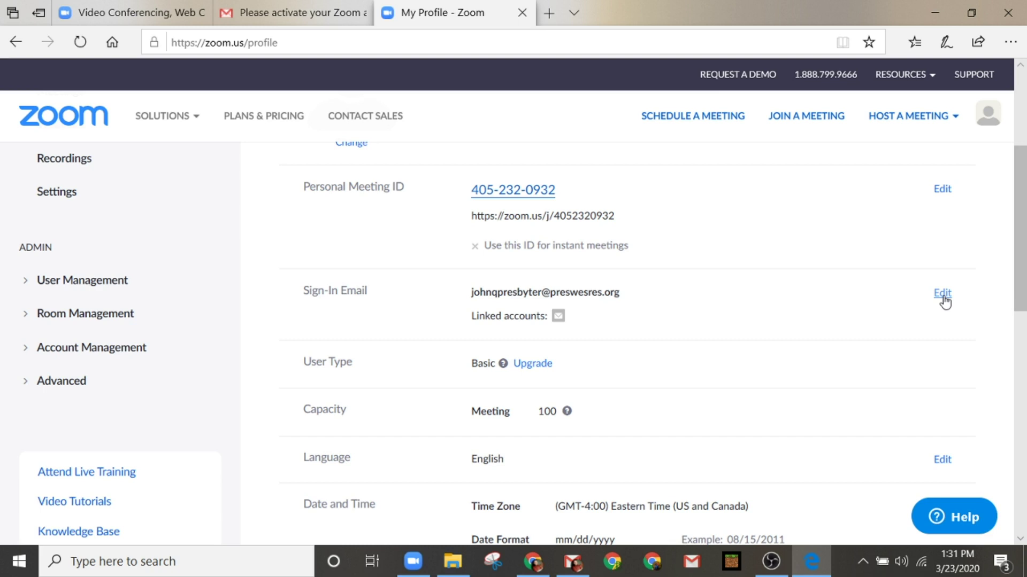
left_click(943, 294)
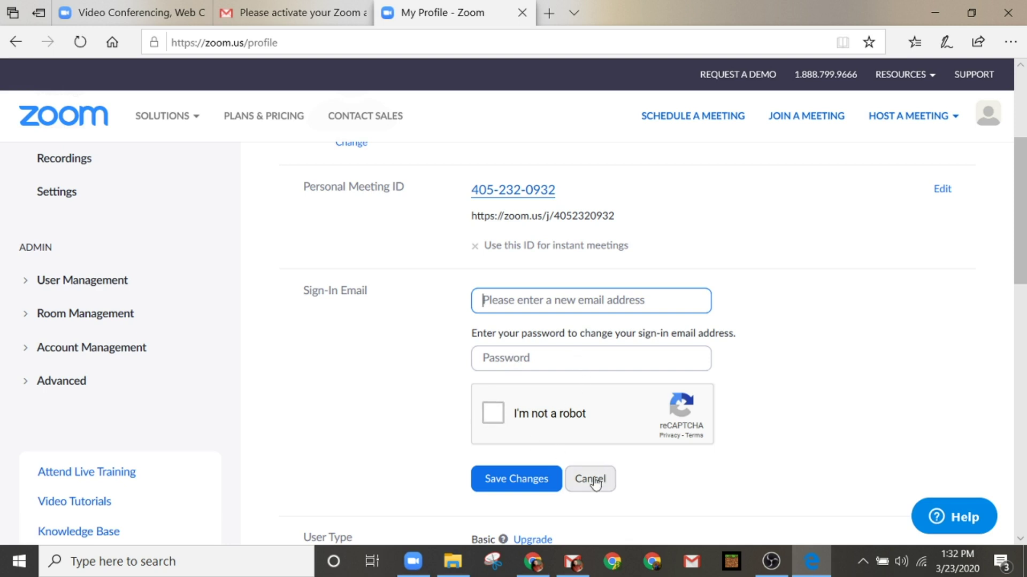
scroll(595, 483, "down", 1)
left_click(589, 416)
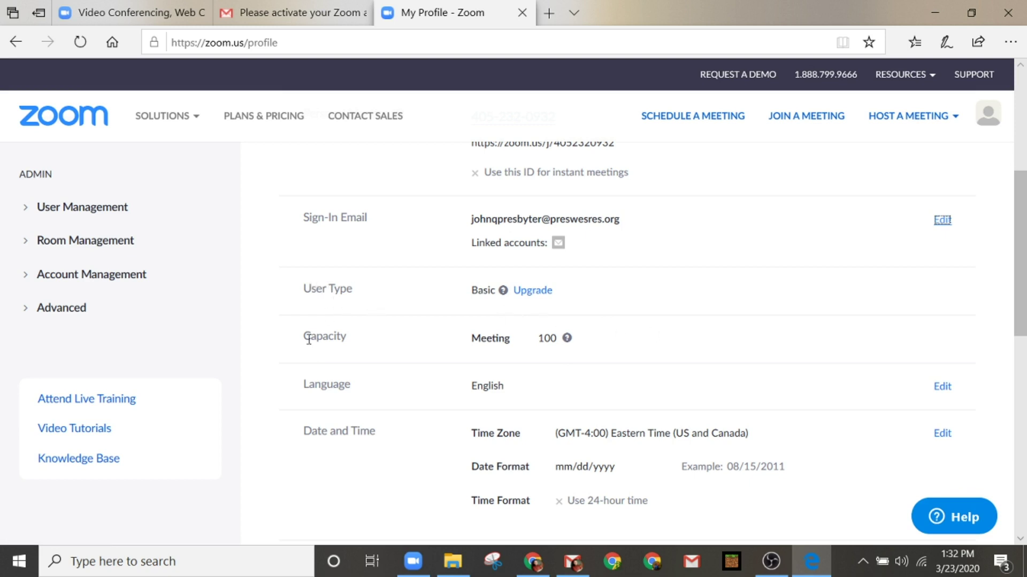
Step: Close the dial-in audio Important Notice banner and reload Profile from the sidebar
scroll(318, 353, "down", 1)
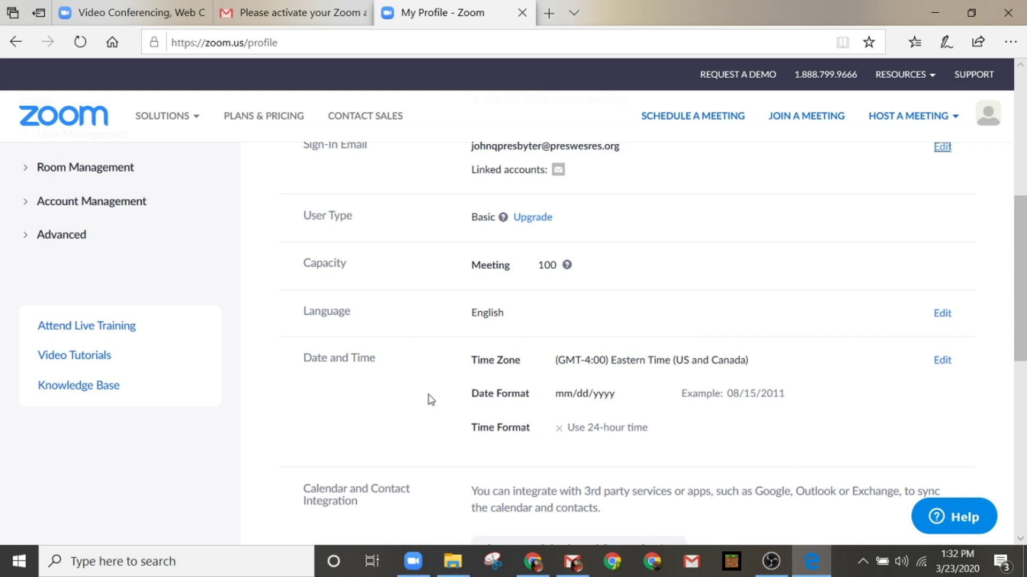
scroll(557, 424, "up", 2)
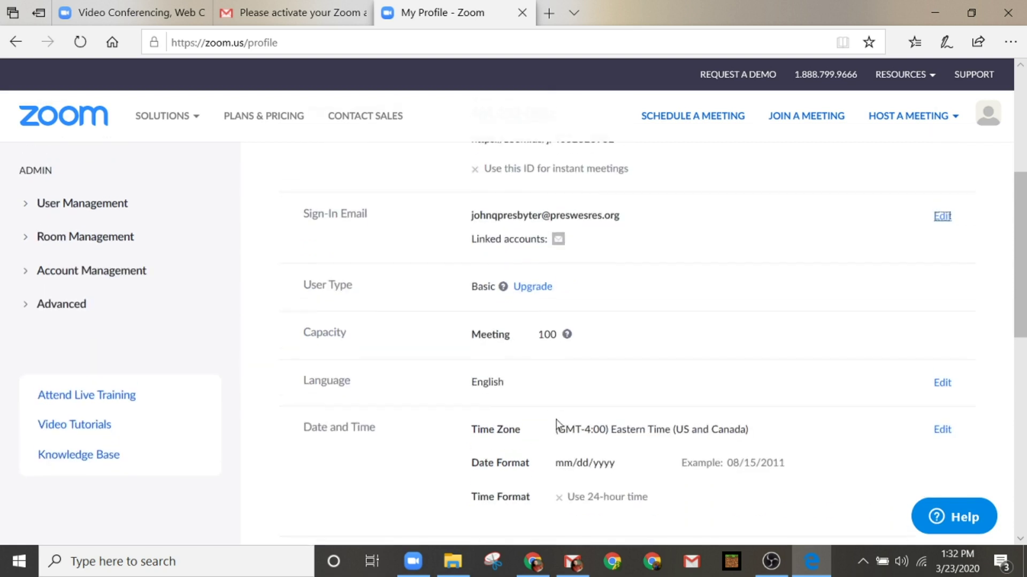
scroll(559, 428, "up", 4)
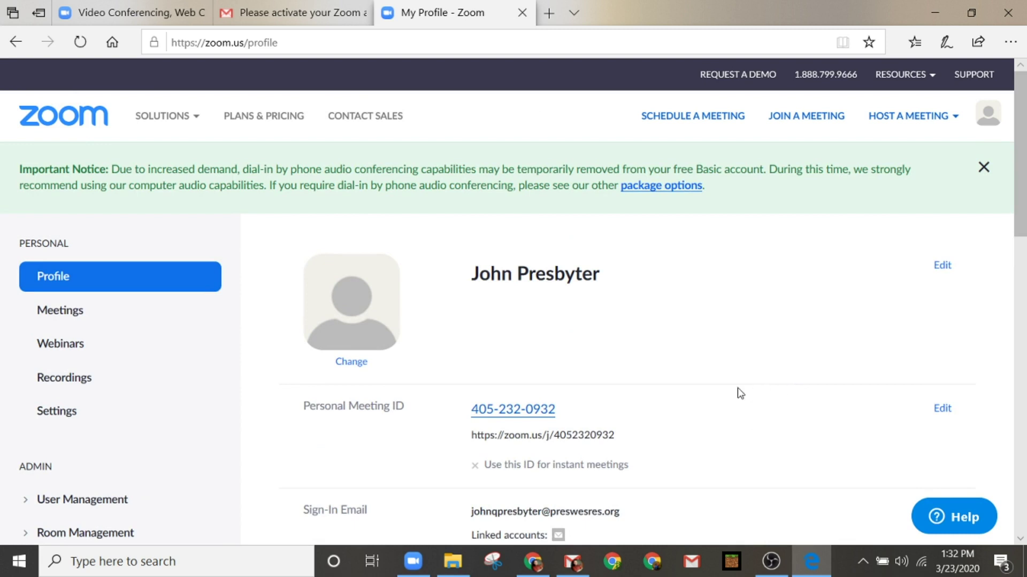
left_click(984, 167)
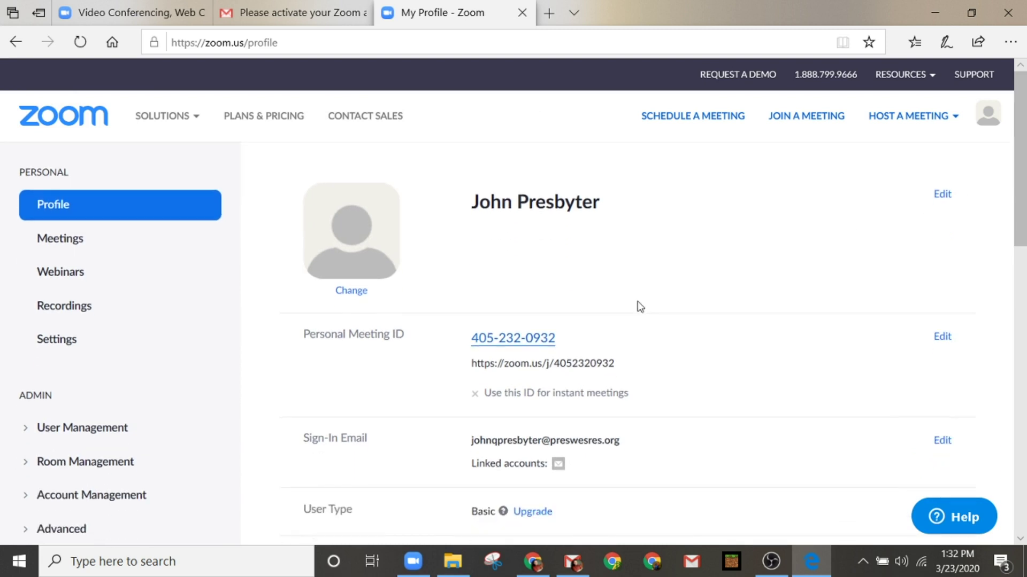
scroll(642, 304, "down", 1)
scroll(648, 303, "down", 1)
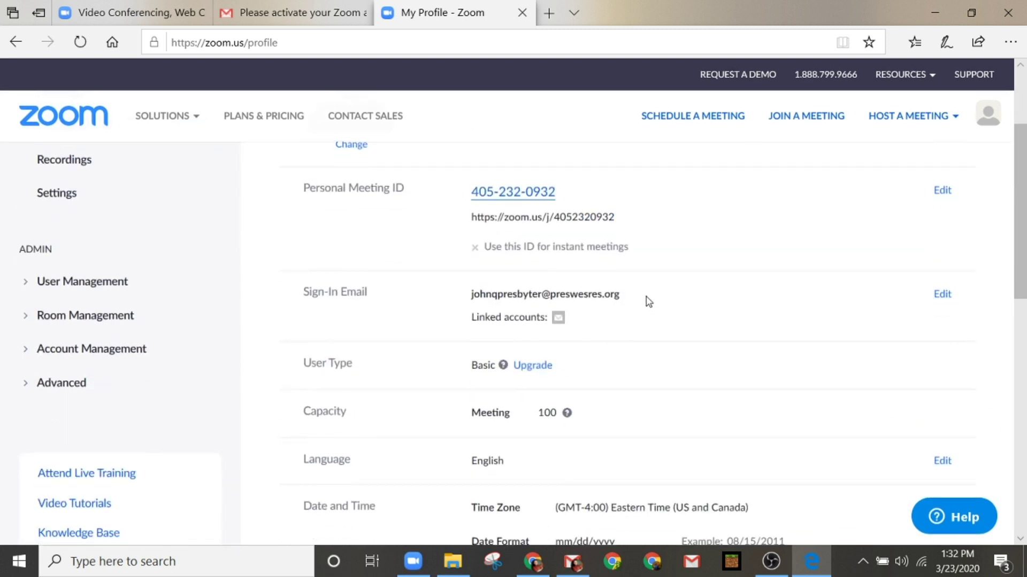
scroll(649, 302, "up", 2)
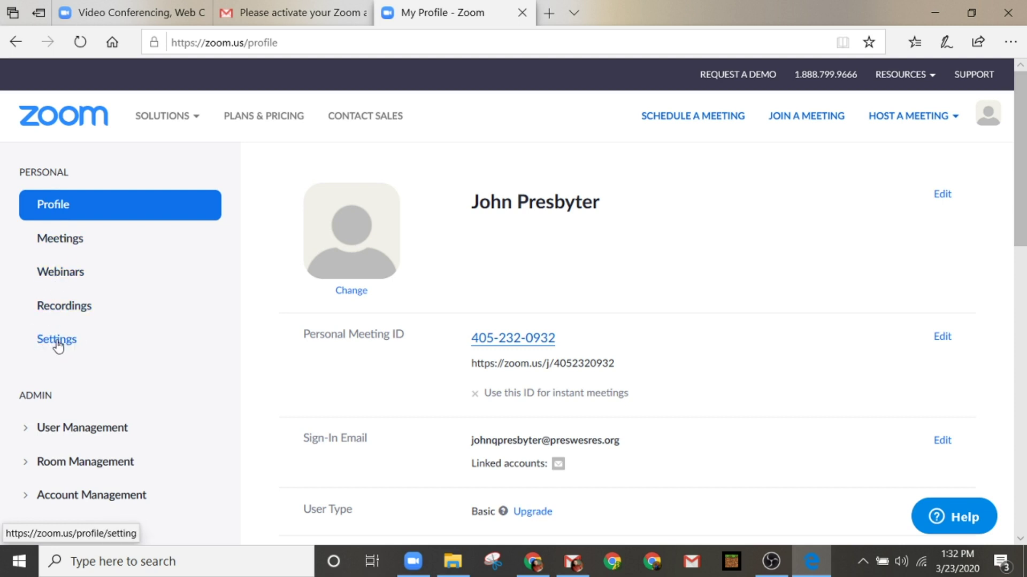
left_click(53, 208)
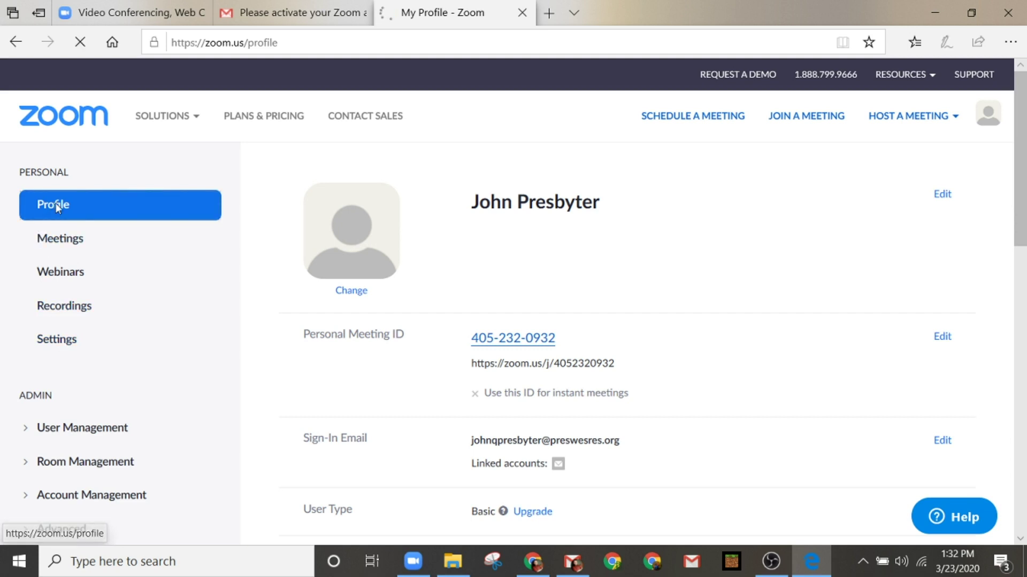